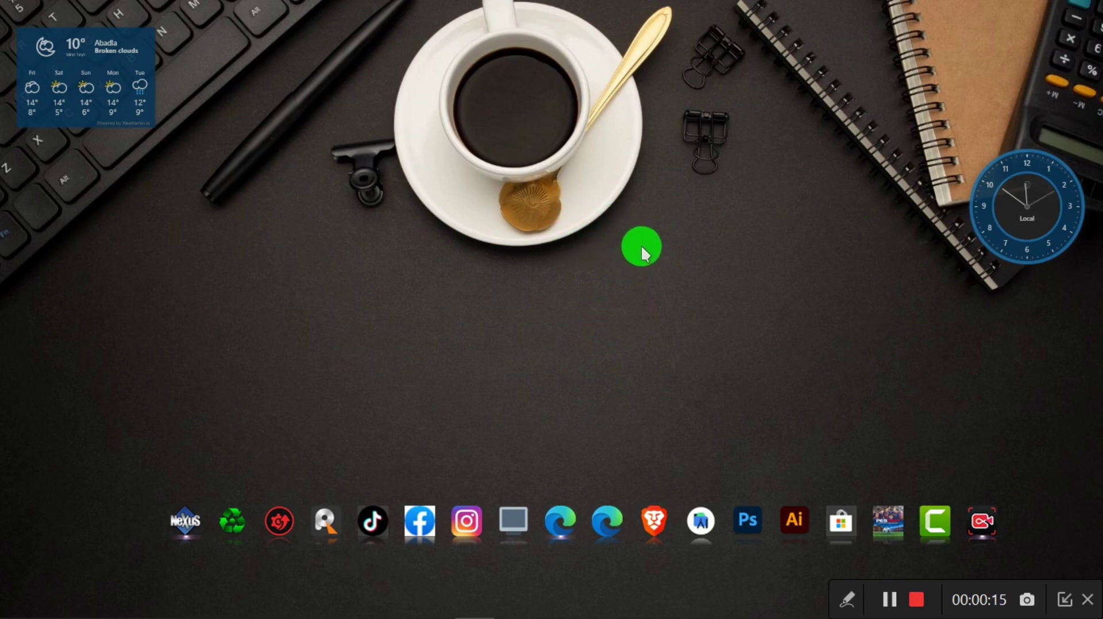
{"action": "left_click_drag", "start_coordinate": [634, 262], "coordinate": [539, 324]}
{"action": "left_click_drag", "start_coordinate": [462, 284], "coordinate": [402, 353]}
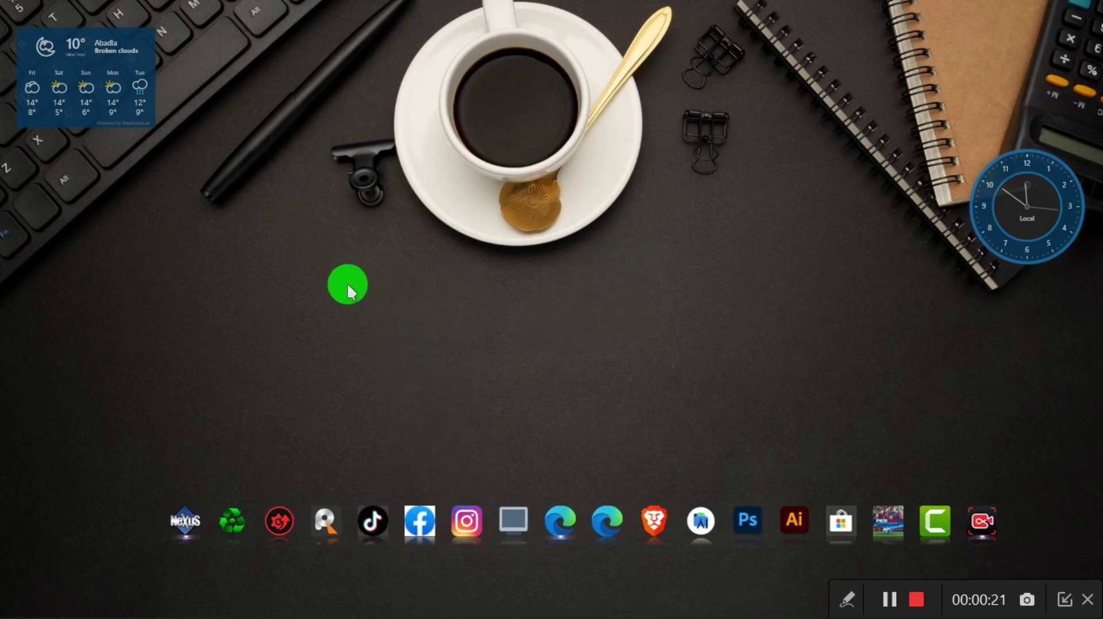
{"action": "left_click_drag", "start_coordinate": [400, 276], "coordinate": [339, 342]}
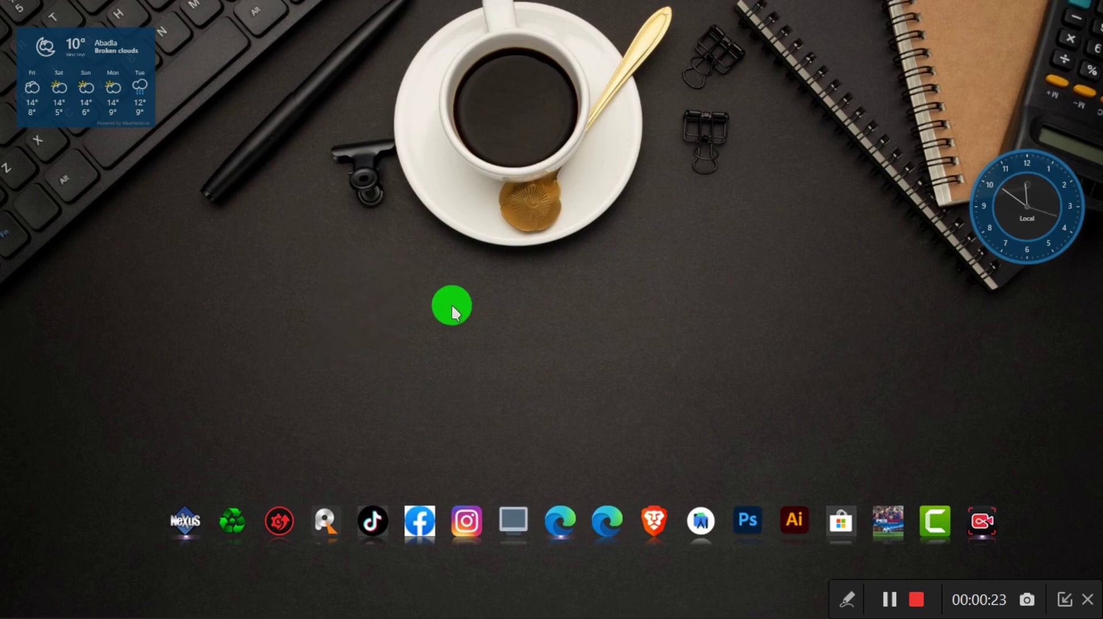
{"action": "left_click_drag", "start_coordinate": [537, 285], "coordinate": [619, 357]}
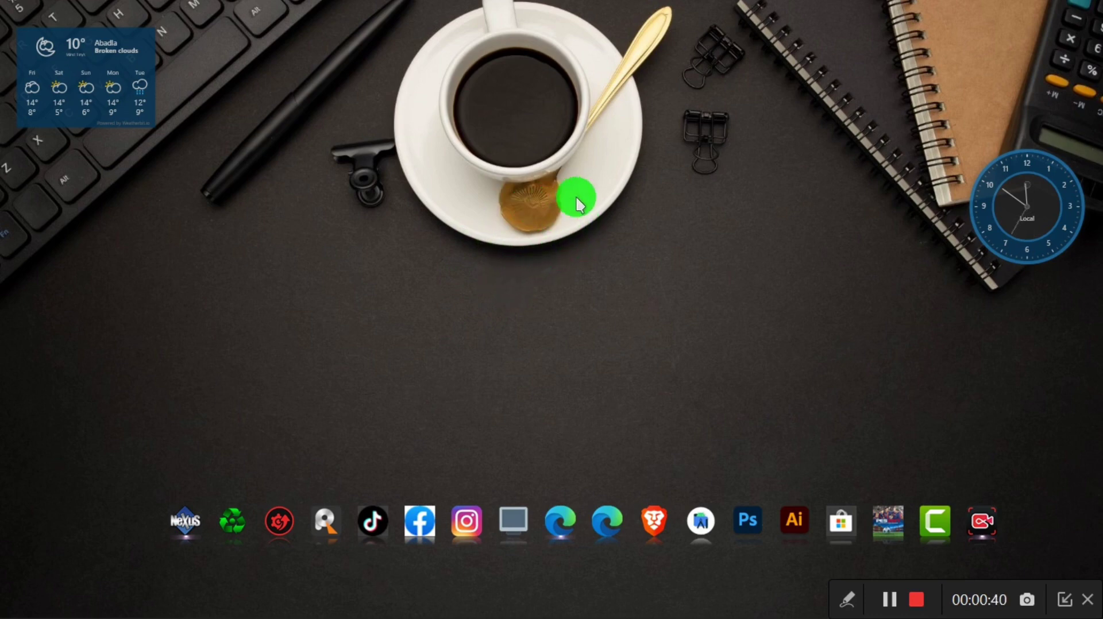
Create a desktop shortcut for the command "shutdown /s /t 0" and name it shutdown.
{"action": "right_click", "coordinate": [580, 170]}
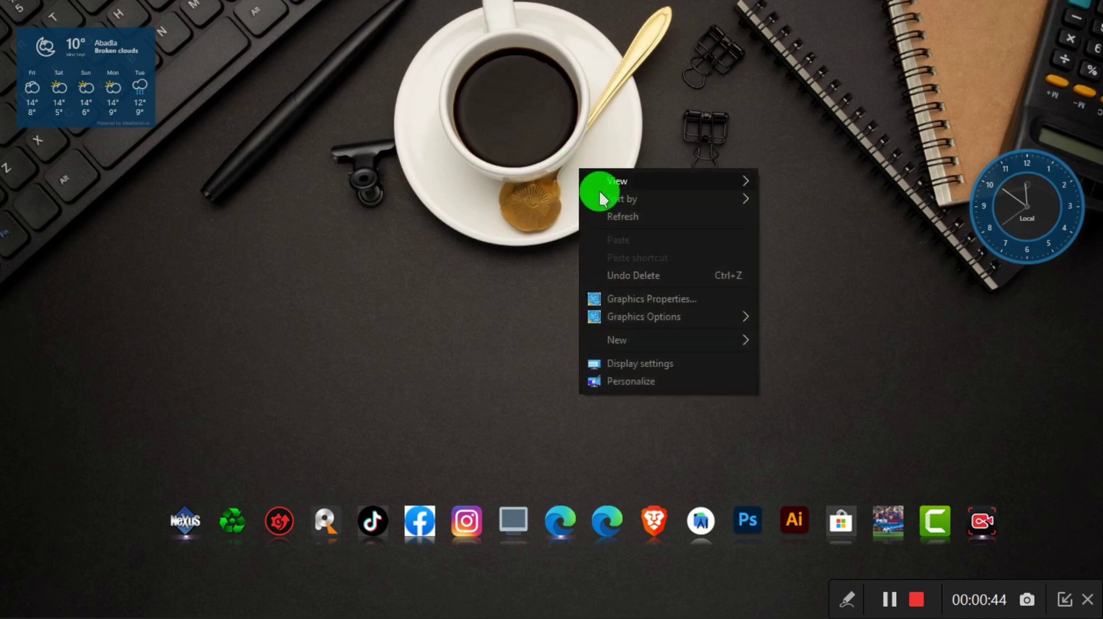
{"action": "mouse_move", "coordinate": [631, 343]}
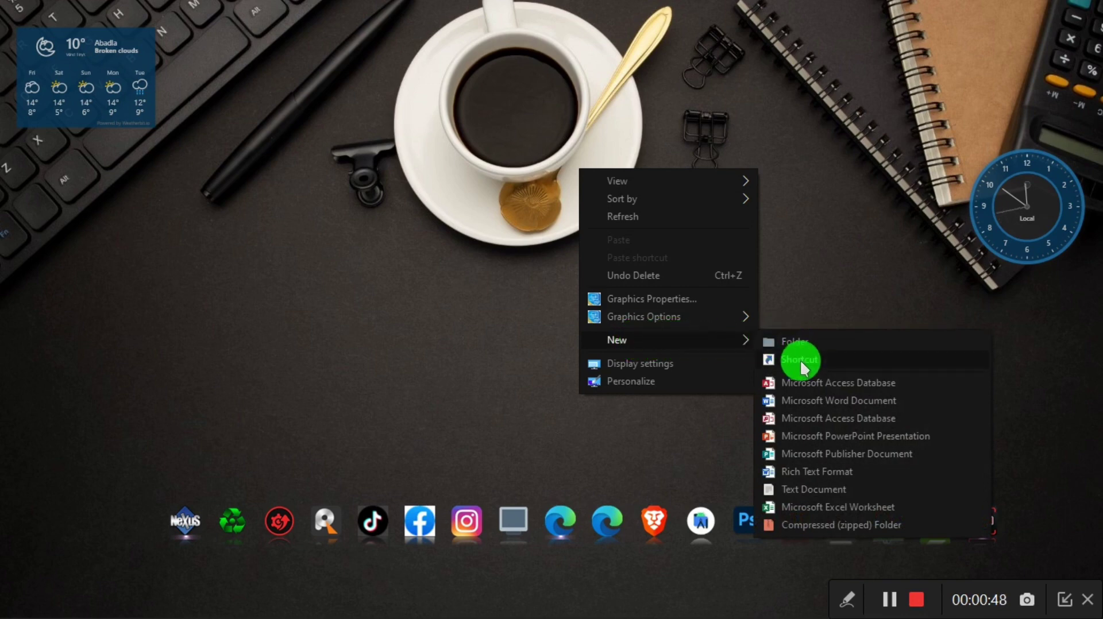
{"action": "left_click", "coordinate": [833, 360]}
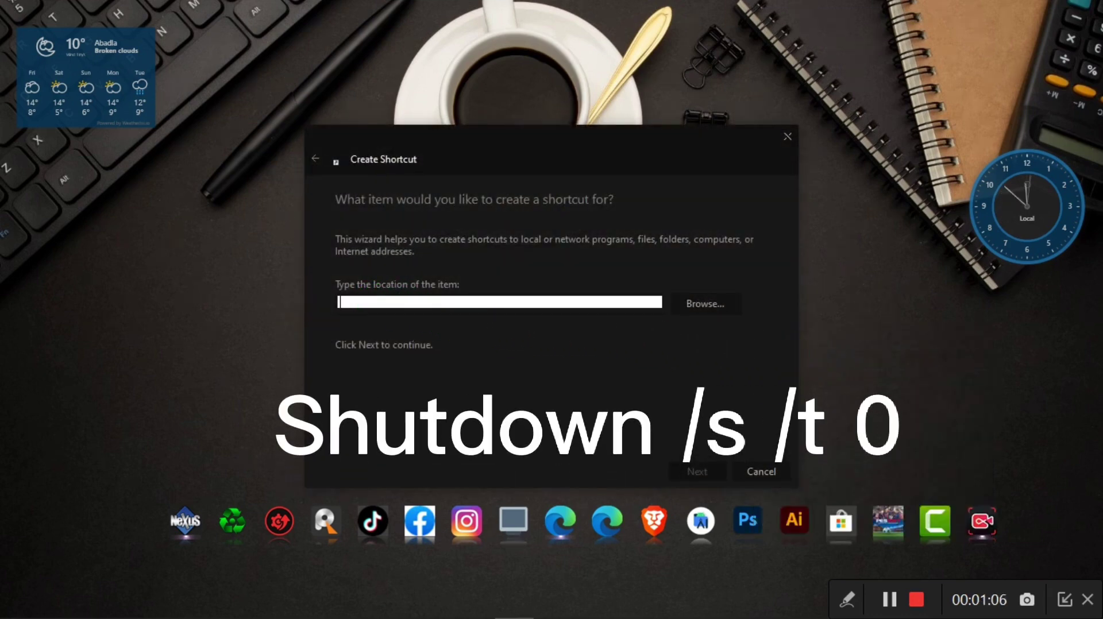
{"action": "type", "text": "shutdown /s"}
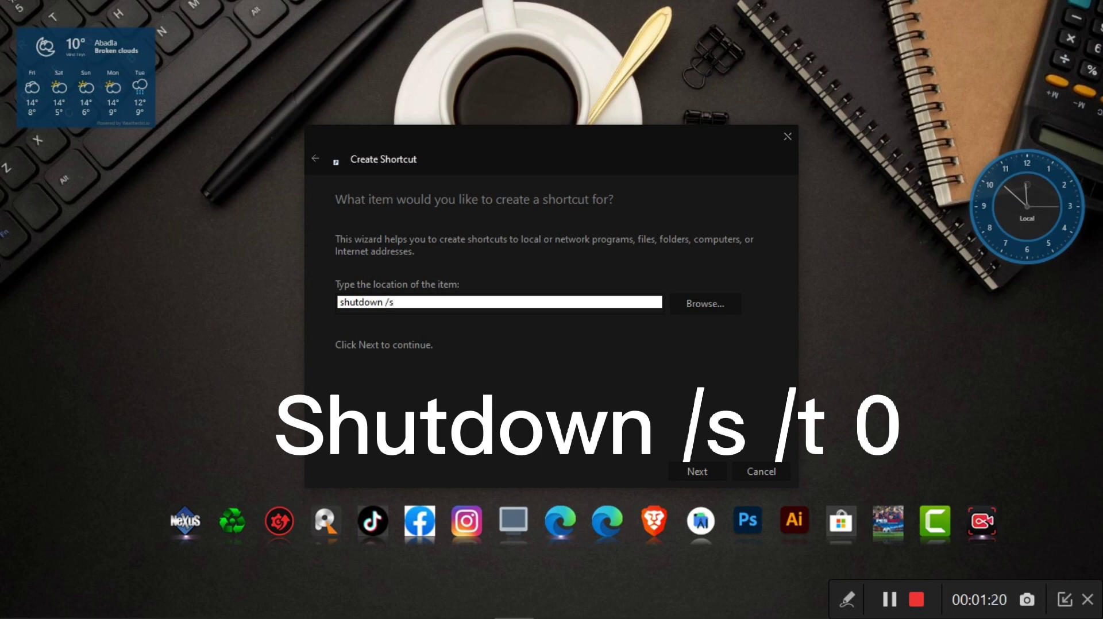
{"action": "type", "text": "/t 0"}
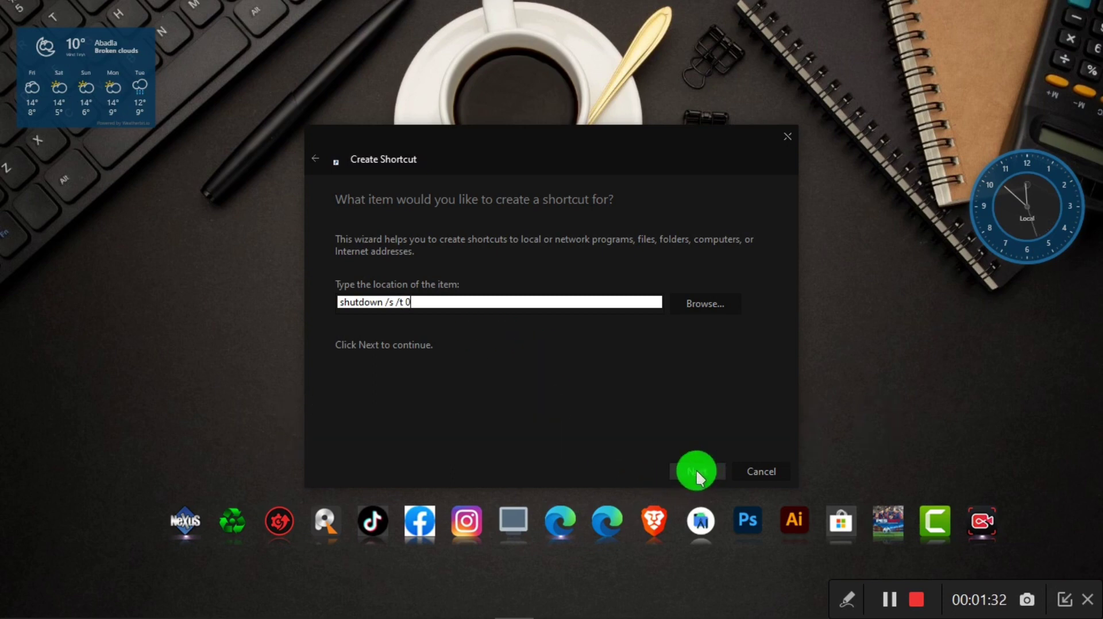
{"action": "left_click", "coordinate": [695, 471]}
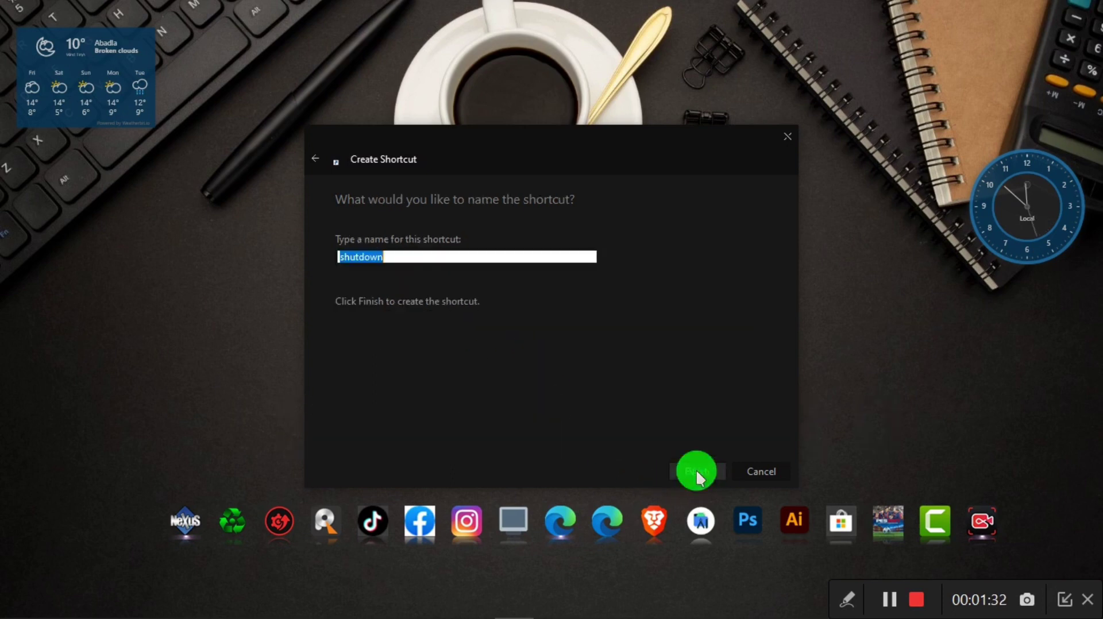
{"action": "left_click", "coordinate": [393, 257]}
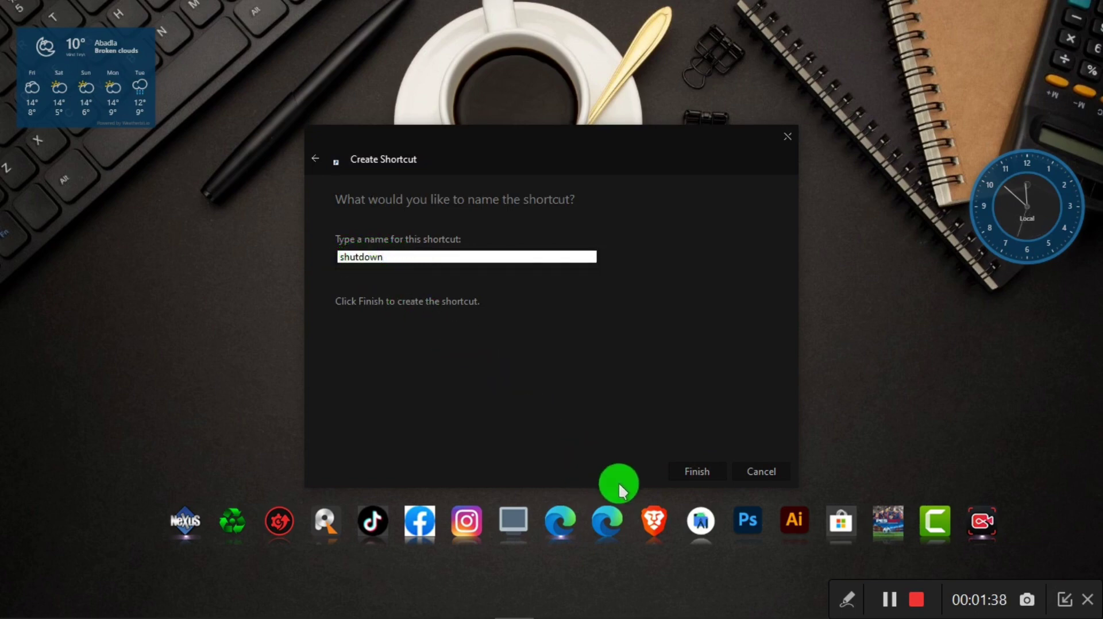
{"action": "left_click", "coordinate": [695, 471]}
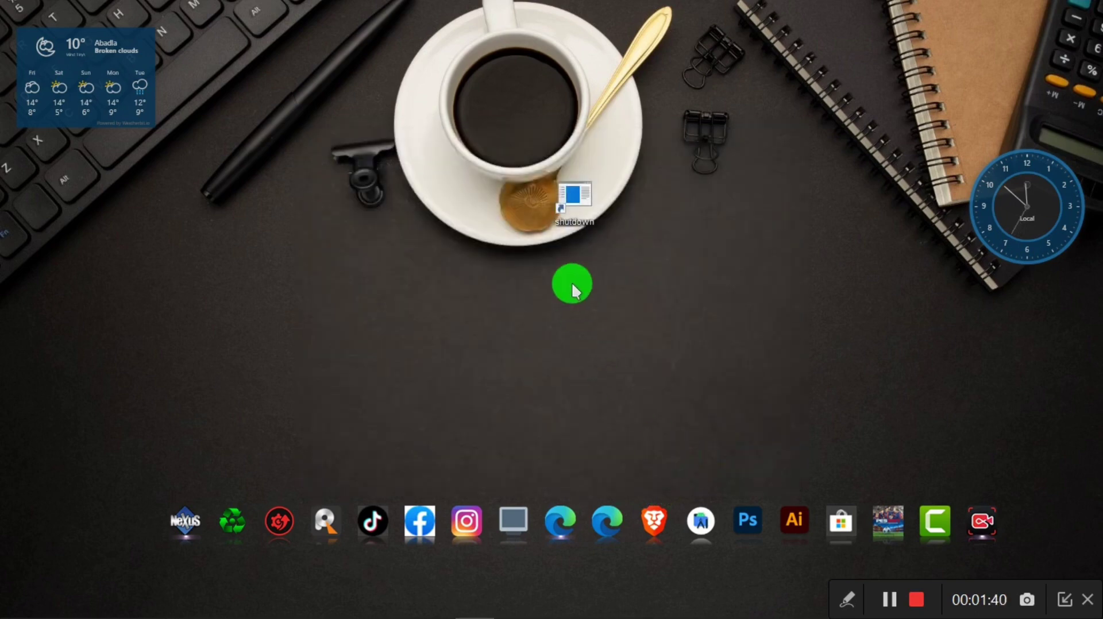
Change the shutdown shortcut's icon to the red power symbol and move the shortcut to the empty desktop area below the pen.
{"action": "left_click", "coordinate": [573, 200]}
{"action": "left_click_drag", "start_coordinate": [573, 200], "coordinate": [274, 281]}
{"action": "right_click", "coordinate": [273, 281]}
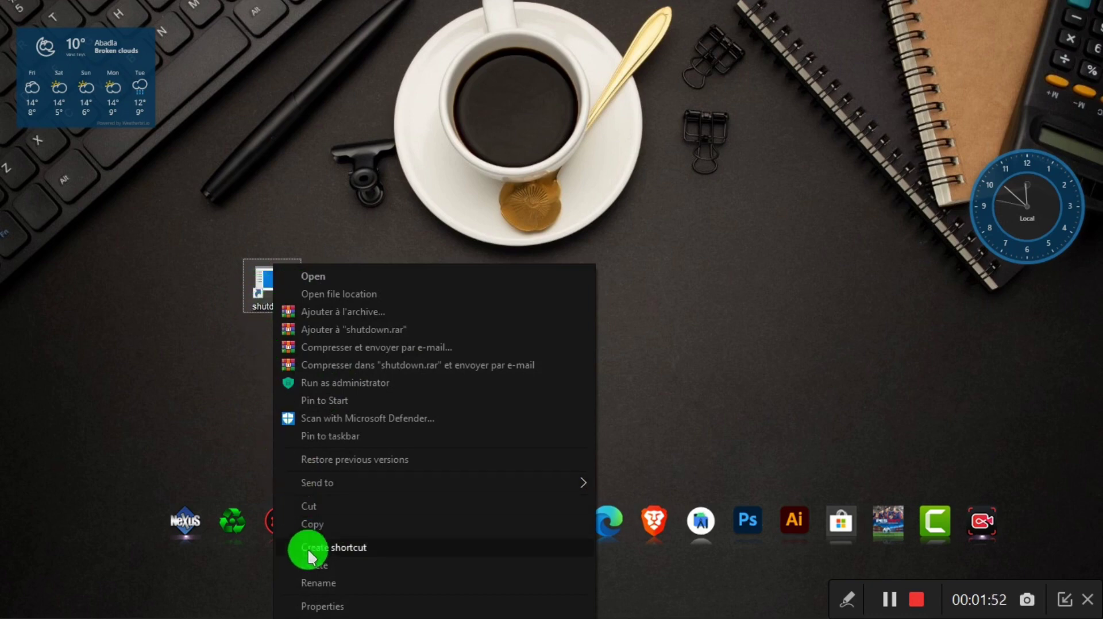
{"action": "left_click", "coordinate": [332, 609]}
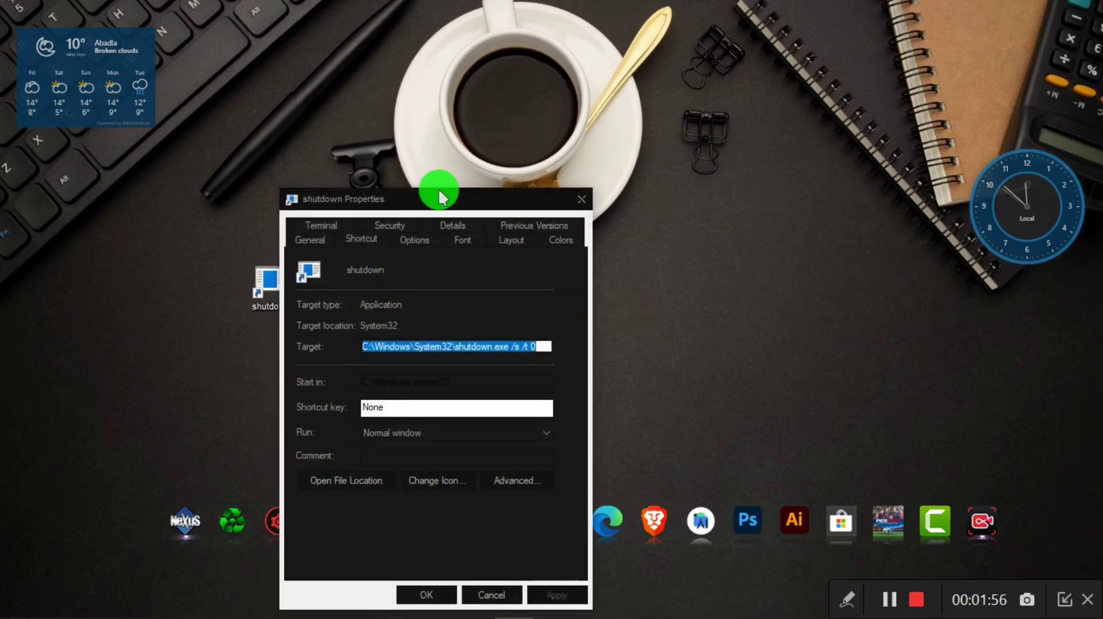
{"action": "left_click", "coordinate": [435, 481]}
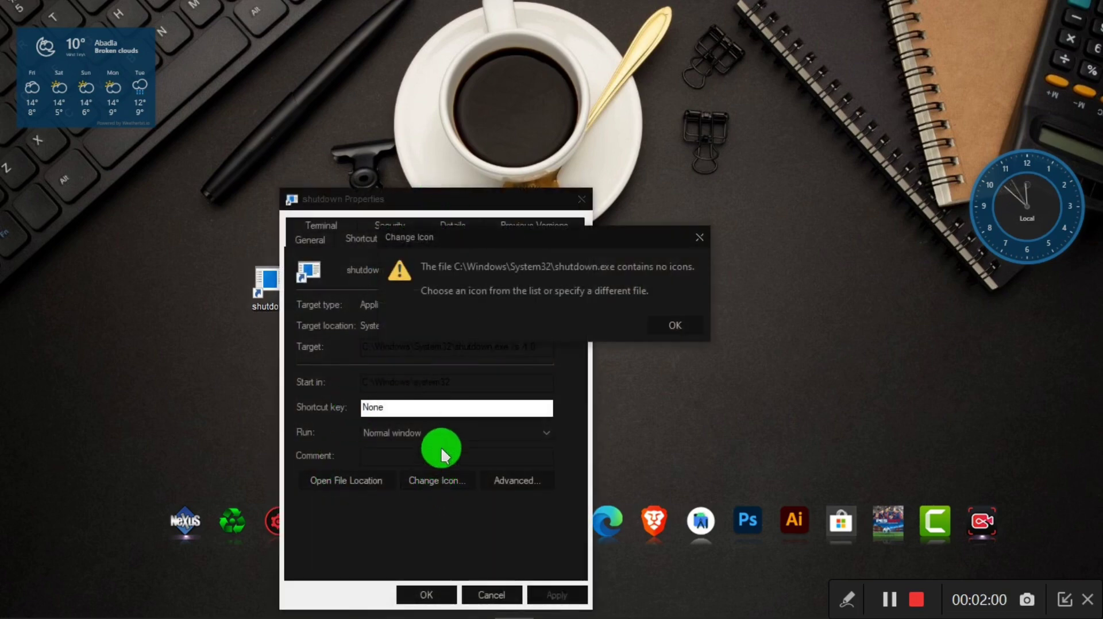
{"action": "left_click", "coordinate": [670, 325]}
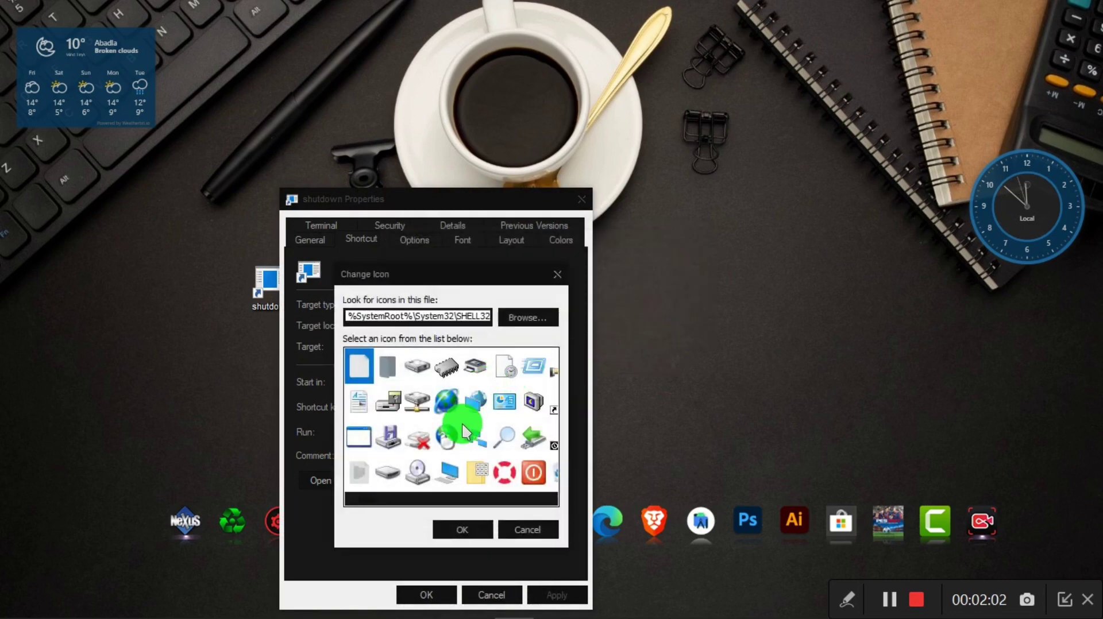
{"action": "left_click", "coordinate": [537, 476]}
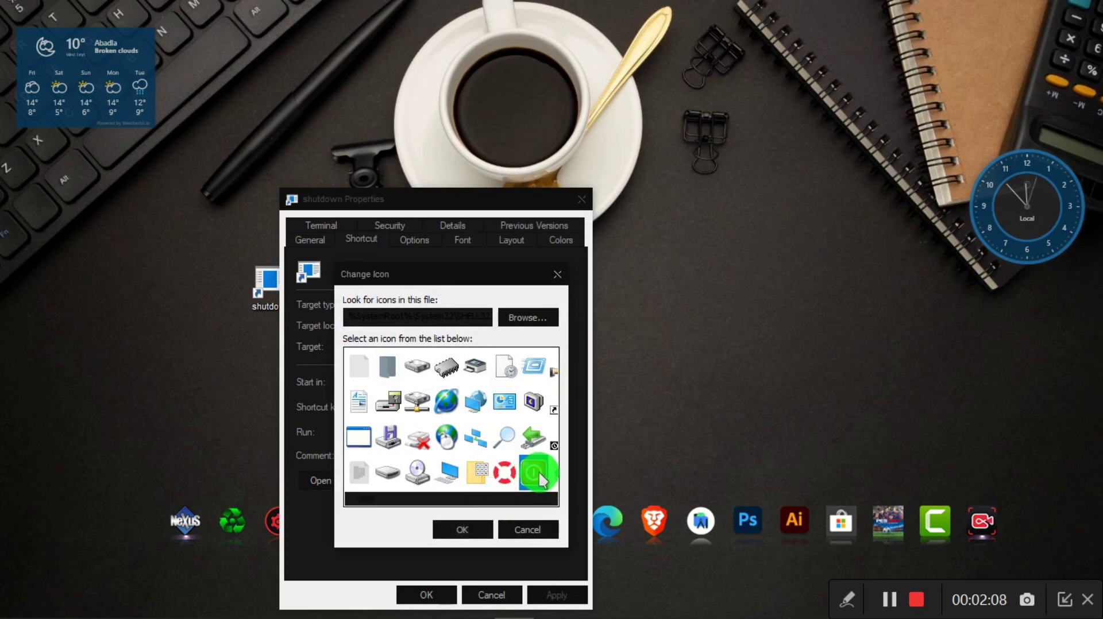
{"action": "left_click", "coordinate": [462, 529]}
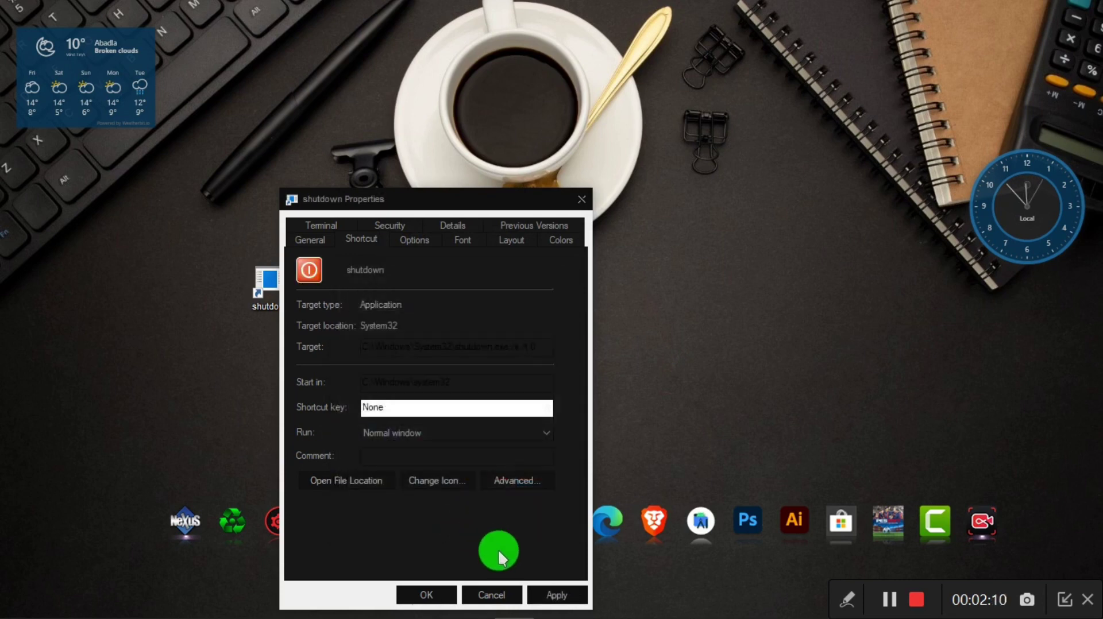
{"action": "left_click", "coordinate": [557, 595]}
{"action": "left_click", "coordinate": [433, 595]}
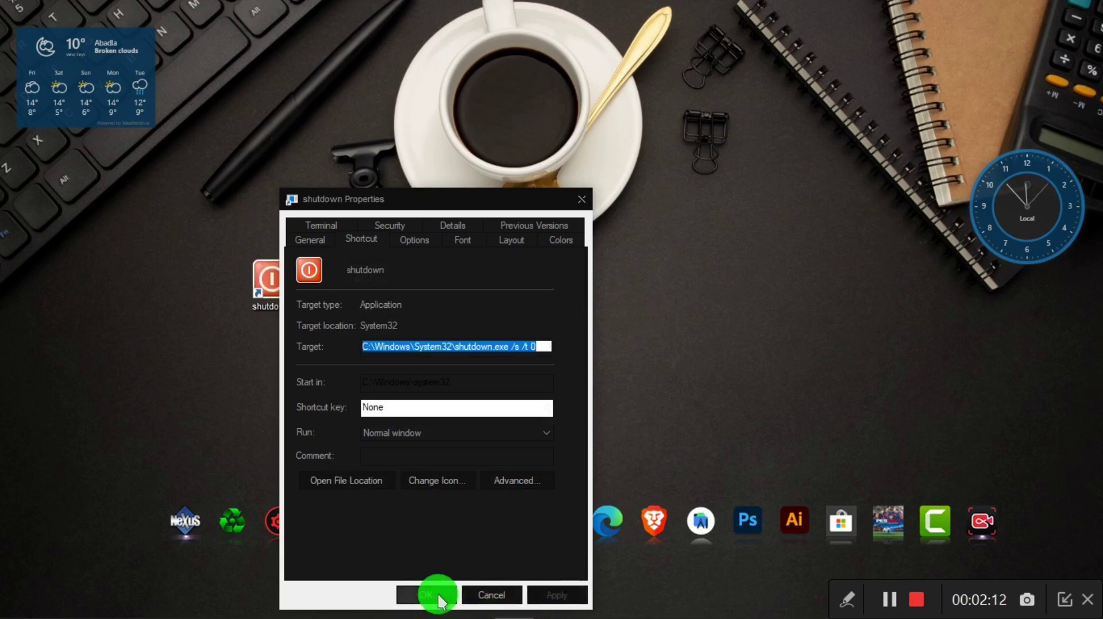
{"action": "left_click_drag", "start_coordinate": [276, 290], "coordinate": [218, 305]}
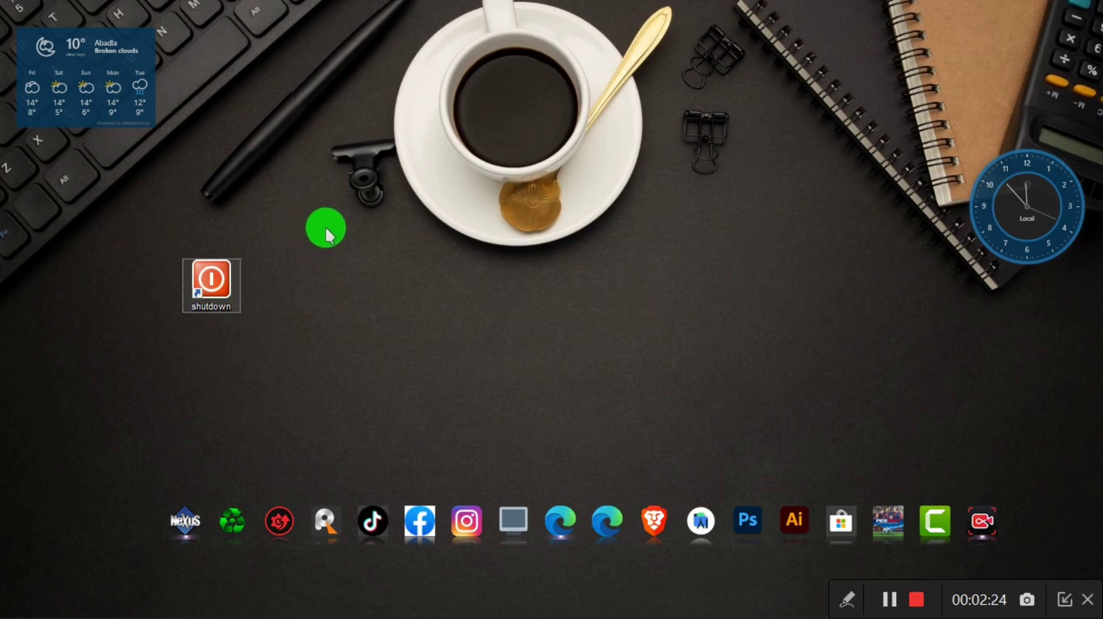
Create a second desktop shortcut for the command "shutdown.exe /r /t 00" and name it reboot.
{"action": "right_click", "coordinate": [305, 214]}
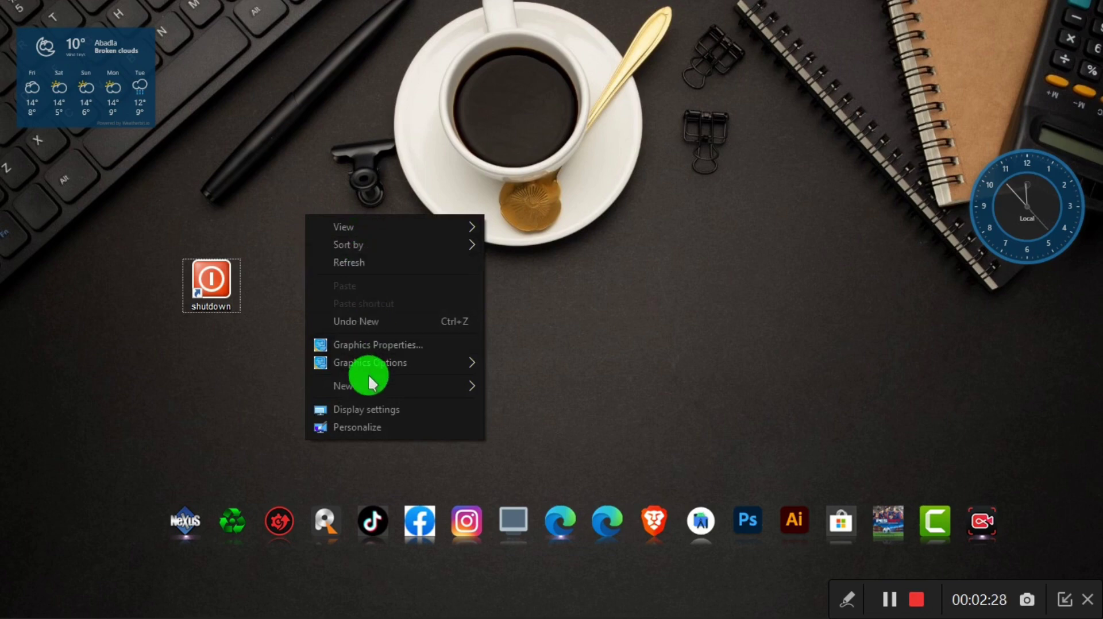
{"action": "mouse_move", "coordinate": [383, 384]}
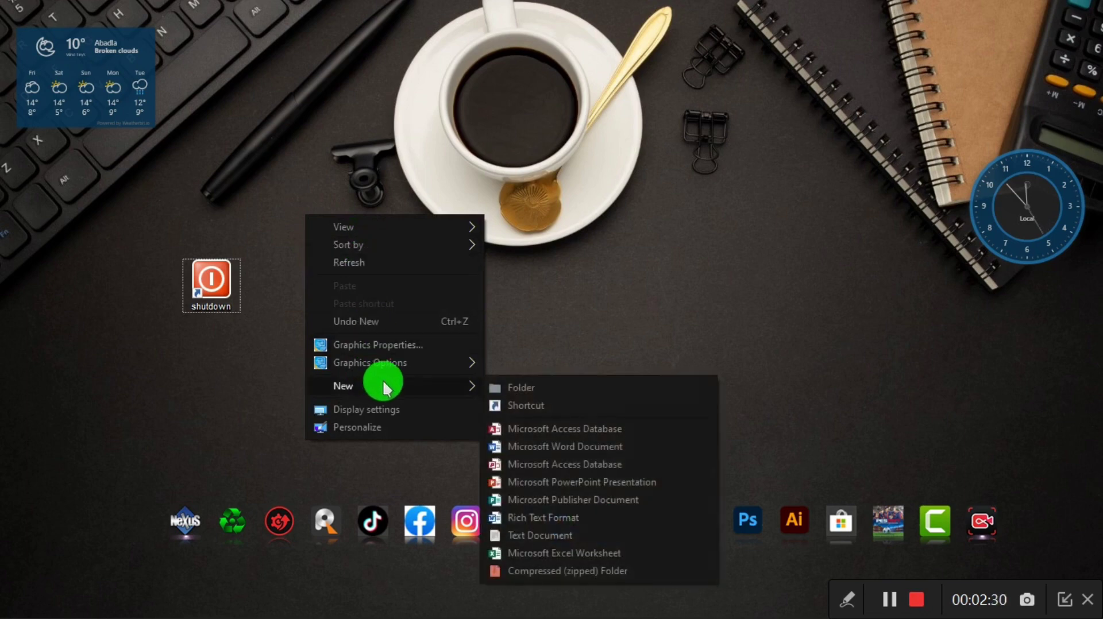
{"action": "left_click", "coordinate": [527, 406]}
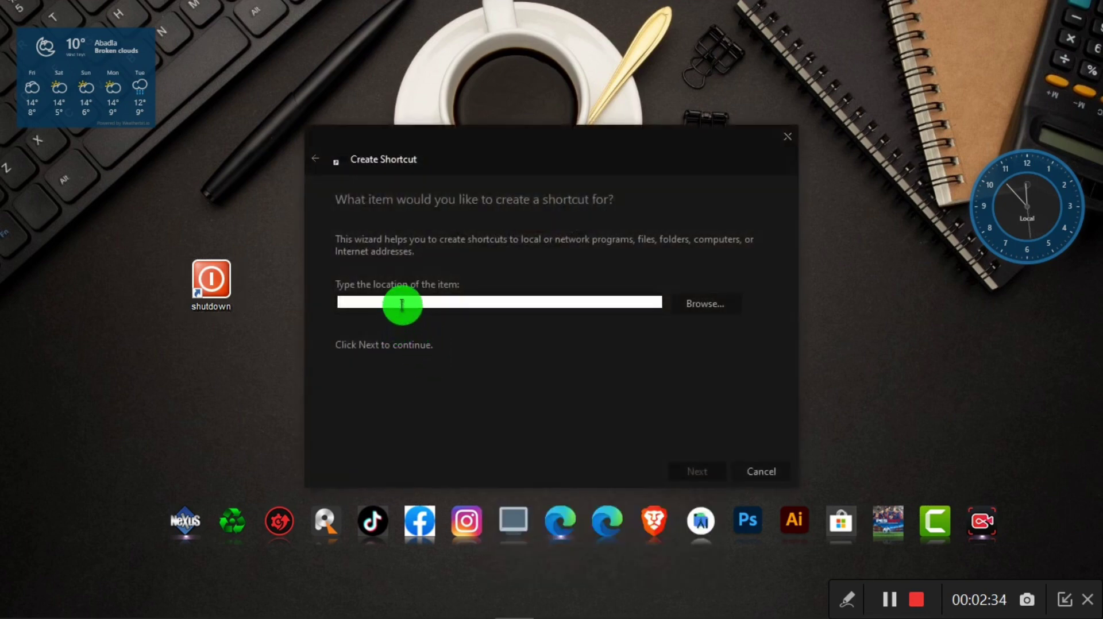
{"action": "type", "text": "shu"}
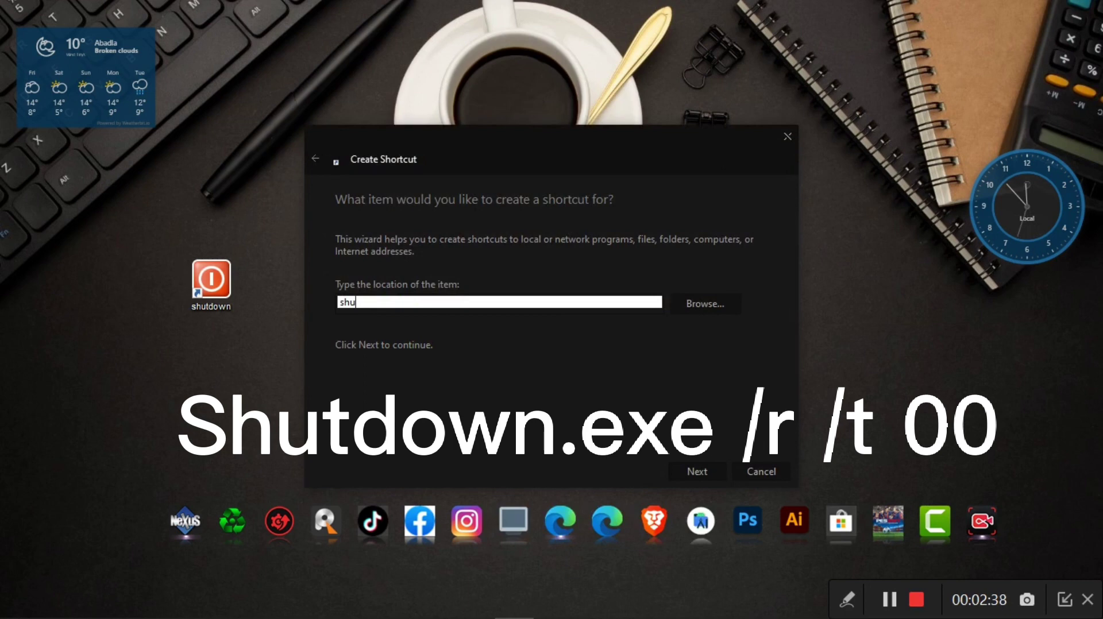
{"action": "type", "text": "tdown.exe /r /t 0"}
{"action": "type", "text": "00"}
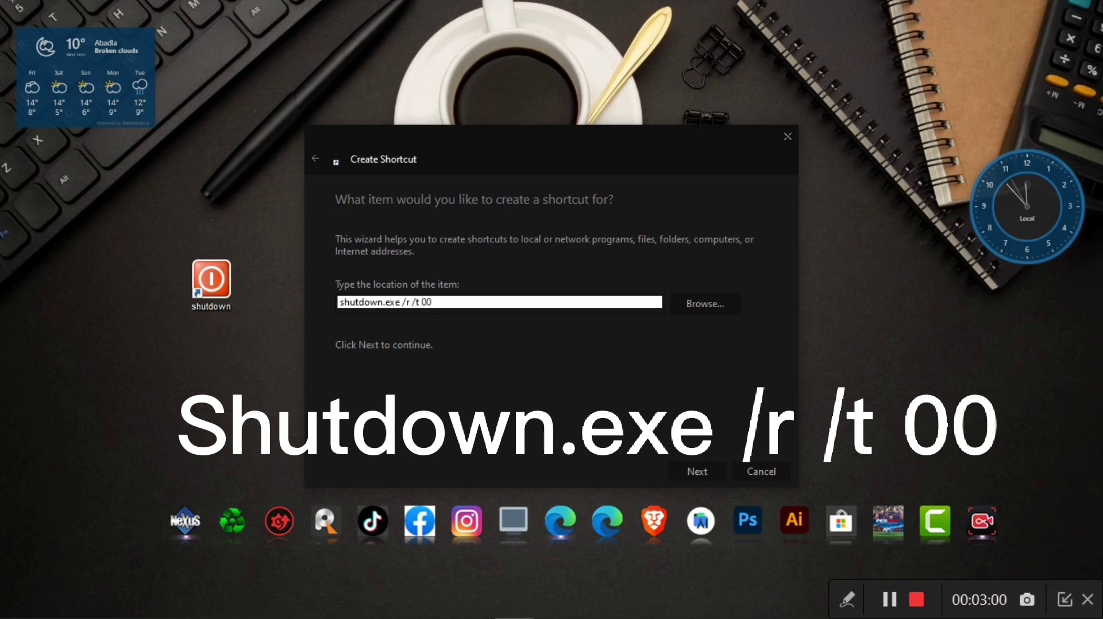
{"action": "left_click", "coordinate": [689, 471]}
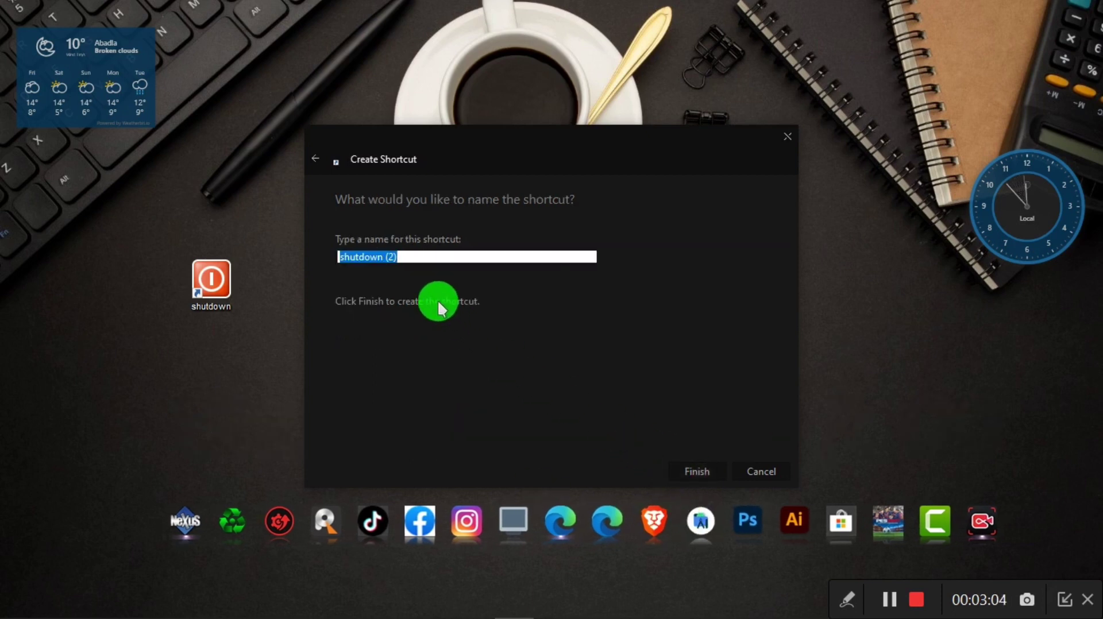
{"action": "type", "text": "reboot"}
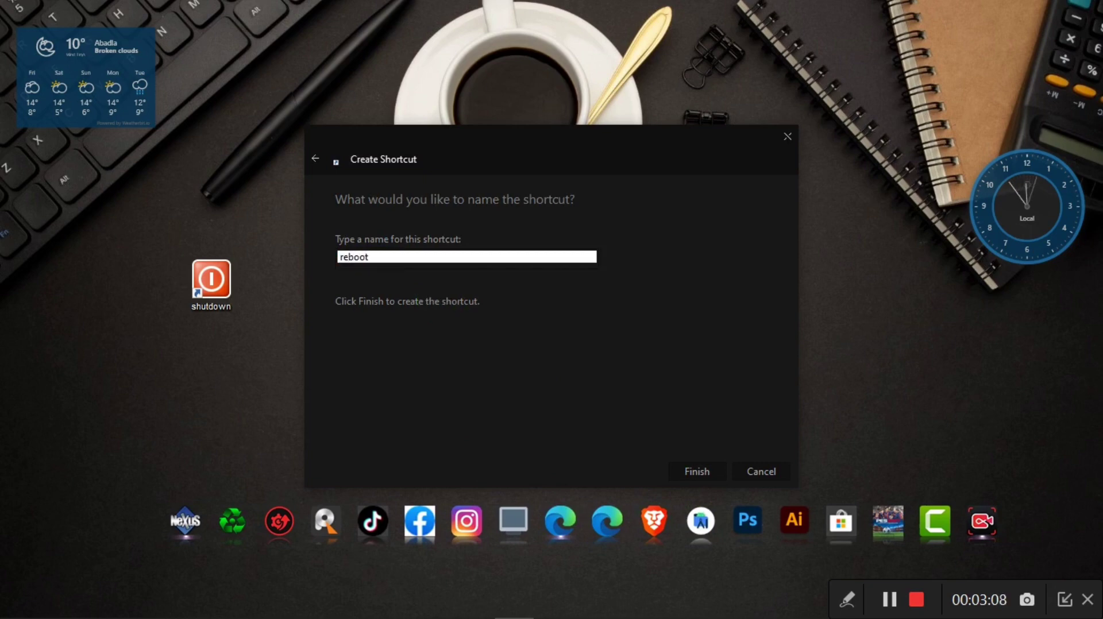
{"action": "left_click", "coordinate": [695, 469]}
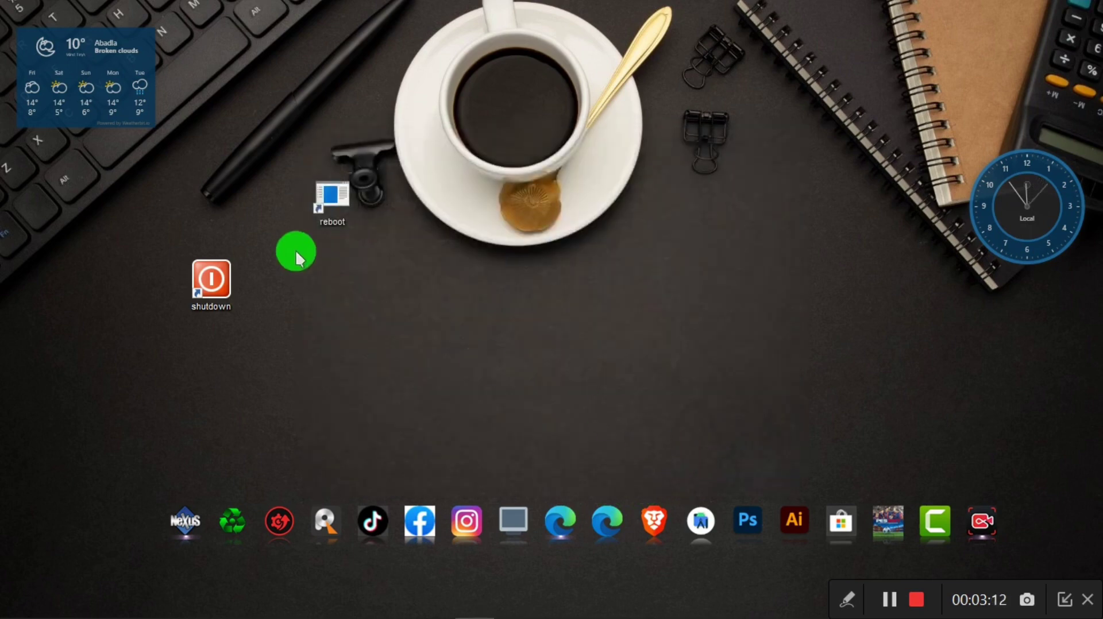
Move the reboot shortcut level with the shutdown shortcut and change its icon to the monitor with green arrows.
{"action": "left_click_drag", "start_coordinate": [336, 207], "coordinate": [331, 285]}
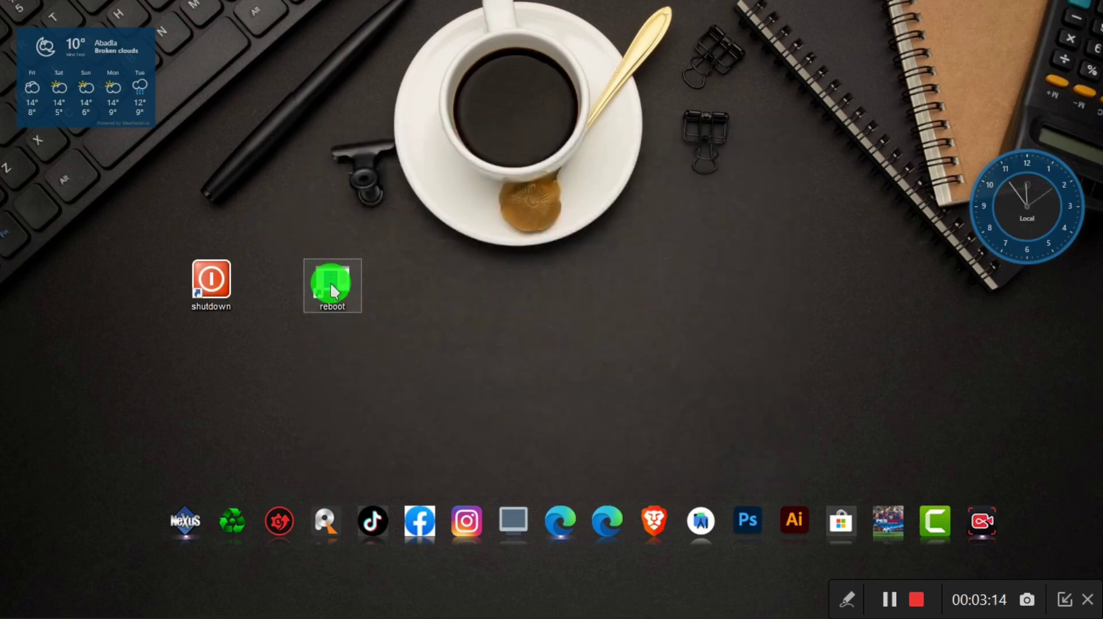
{"action": "right_click", "coordinate": [331, 283]}
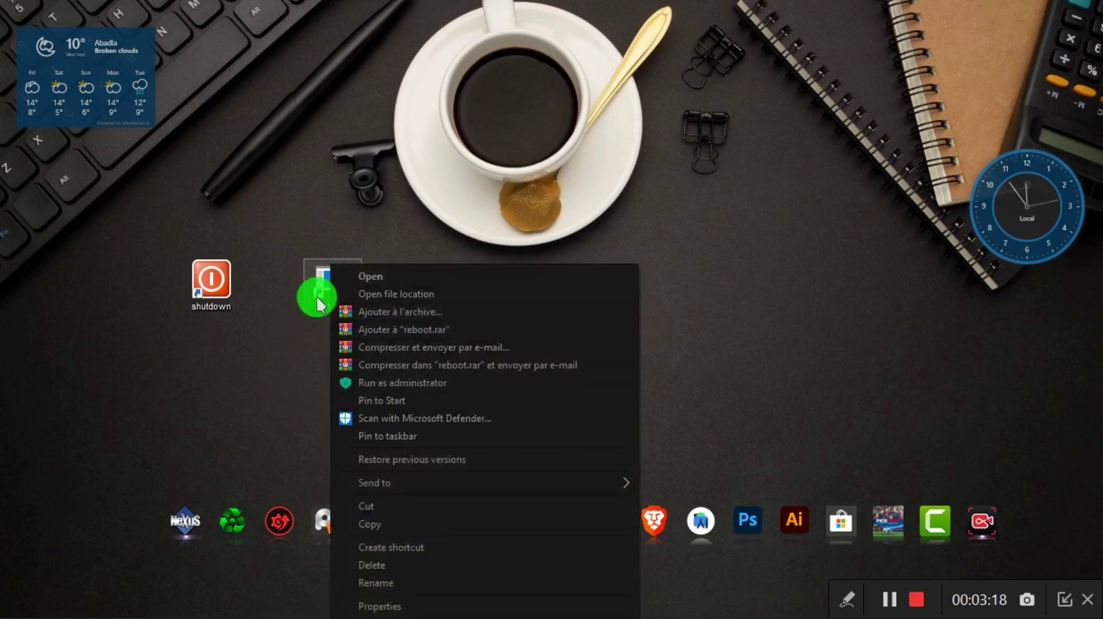
{"action": "left_click", "coordinate": [380, 606]}
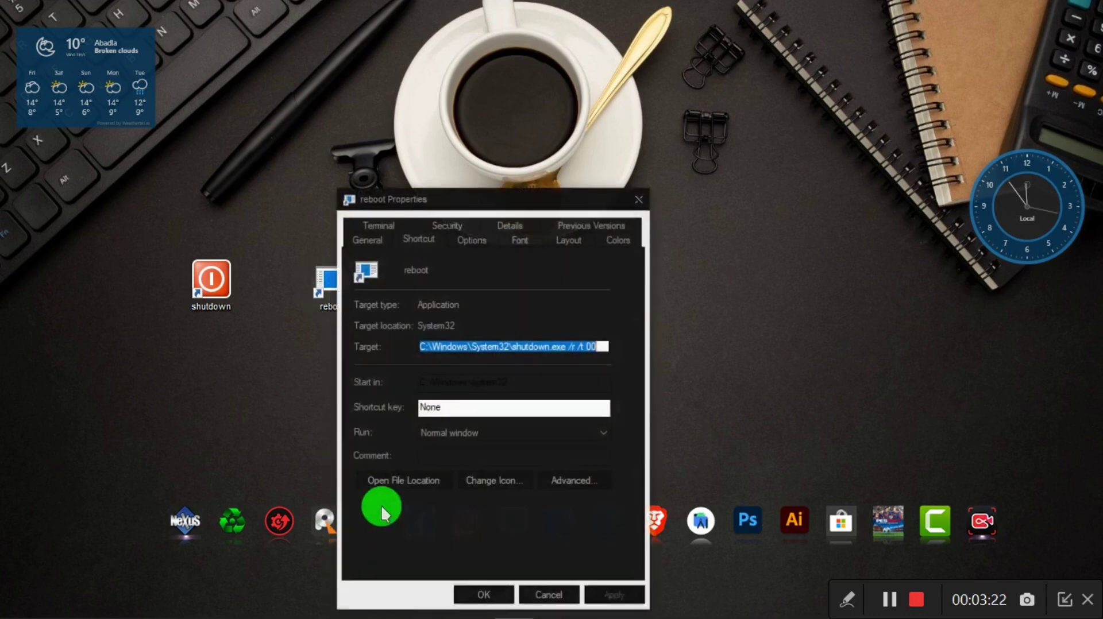
{"action": "left_click", "coordinate": [497, 480]}
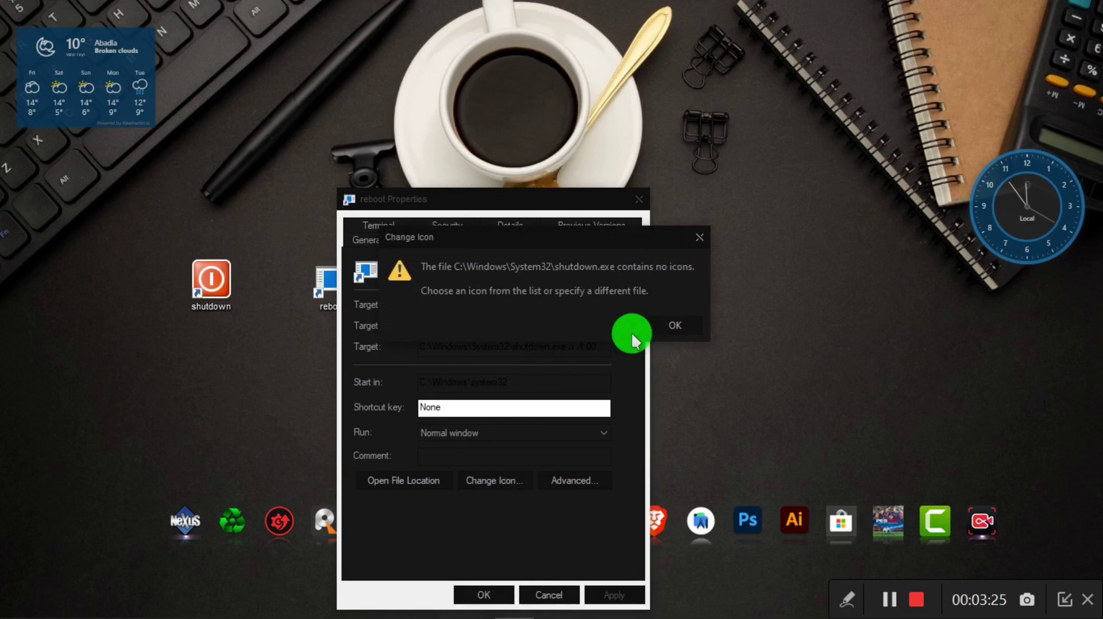
{"action": "left_click", "coordinate": [675, 325]}
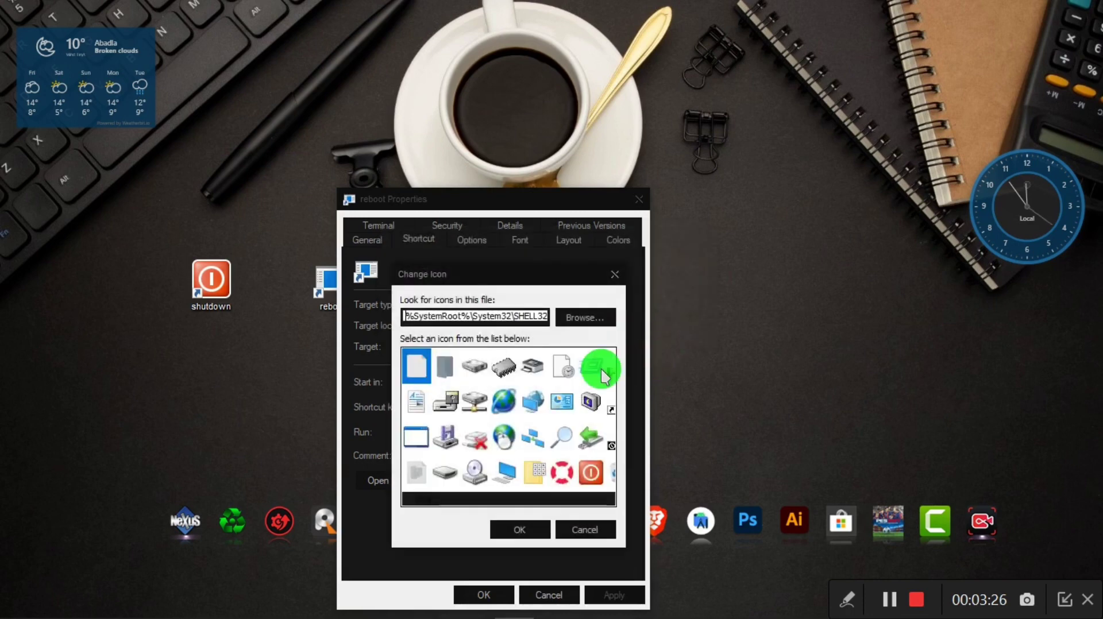
{"action": "left_click", "coordinate": [533, 472]}
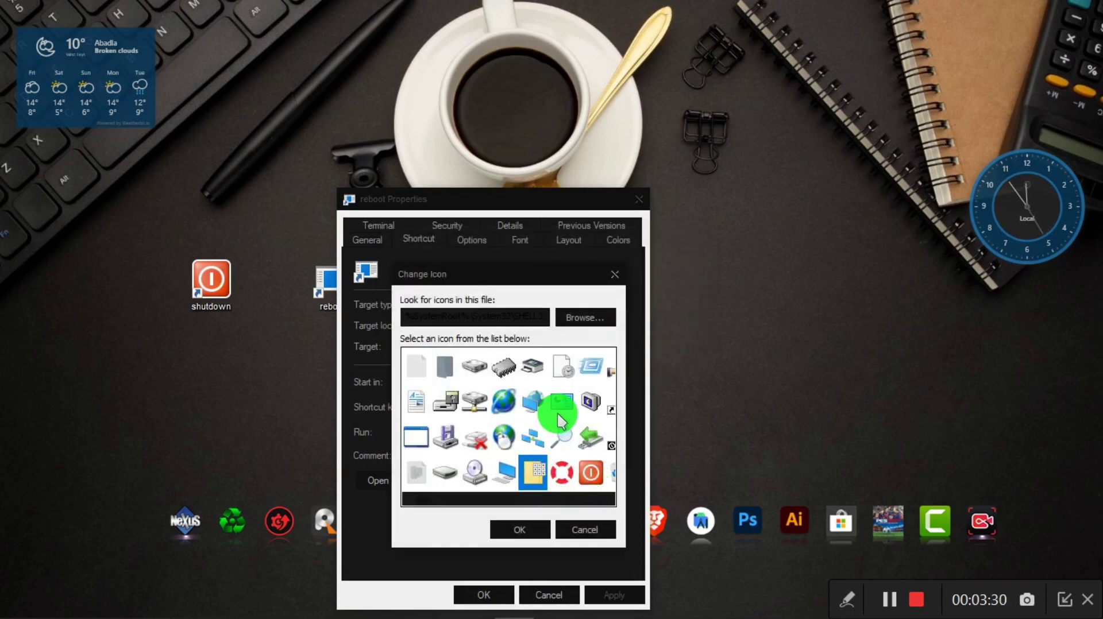
{"action": "key", "text": "Right"}
{"action": "key", "text": "Right"}
{"action": "key", "text": "Right"}
{"action": "key", "text": "Right"}
{"action": "key", "text": "Right"}
{"action": "key", "text": "Right"}
{"action": "key", "text": "Right"}
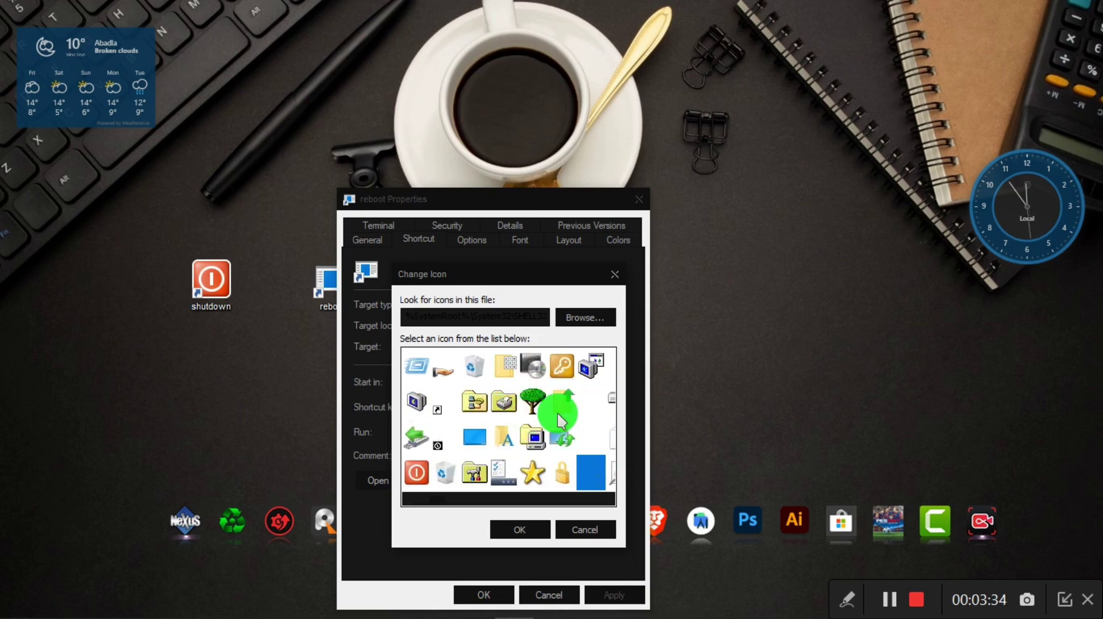
{"action": "left_click", "coordinate": [557, 416]}
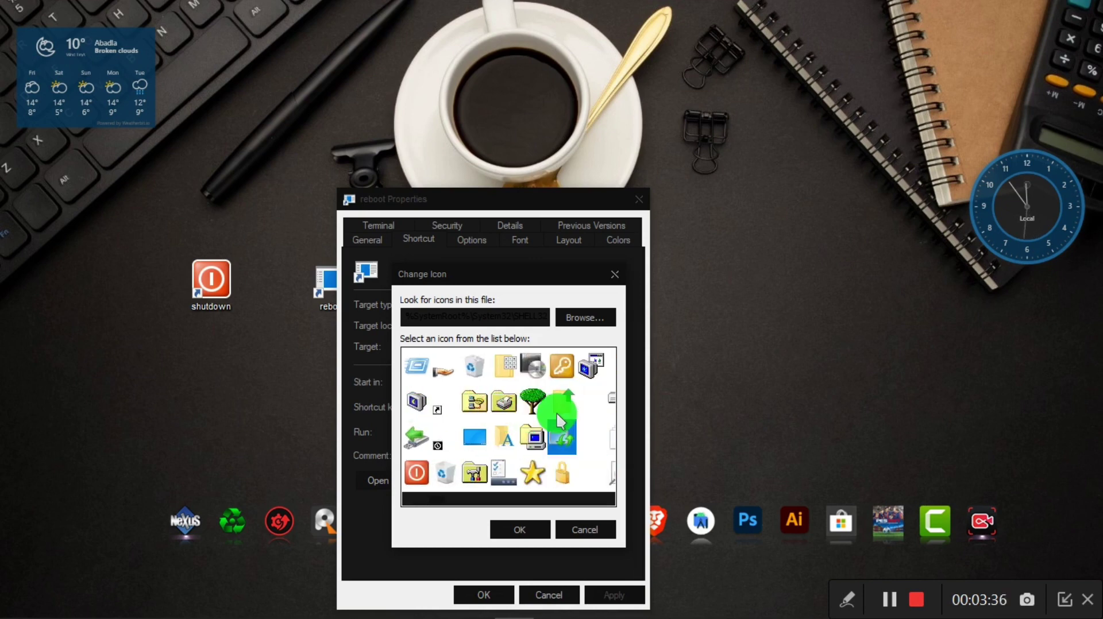
{"action": "left_click", "coordinate": [528, 529]}
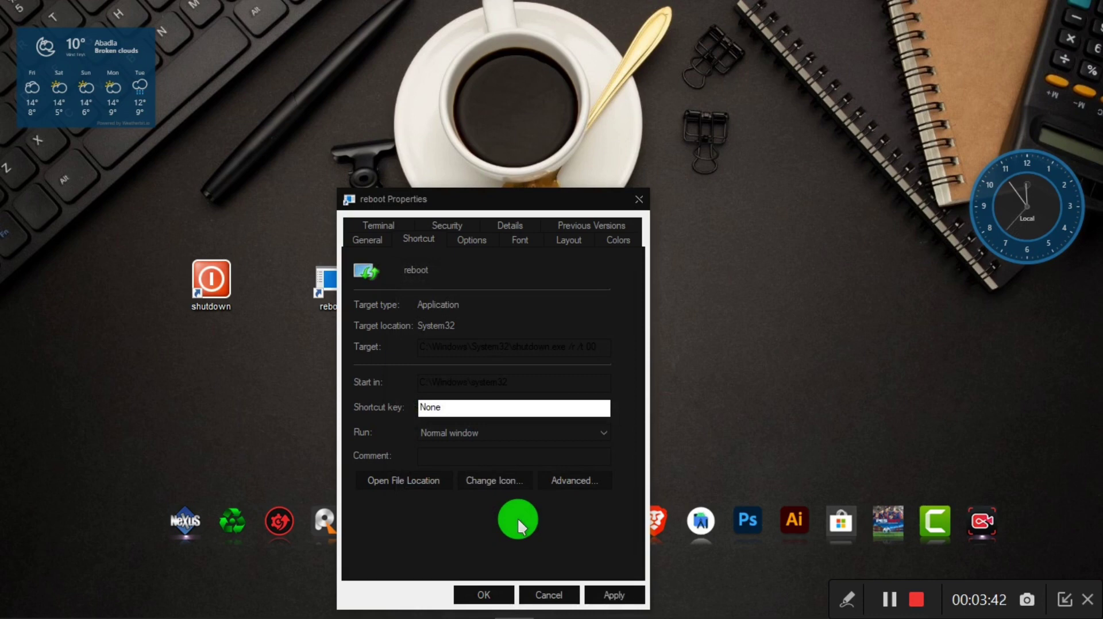
{"action": "left_click", "coordinate": [612, 594]}
{"action": "left_click", "coordinate": [484, 591]}
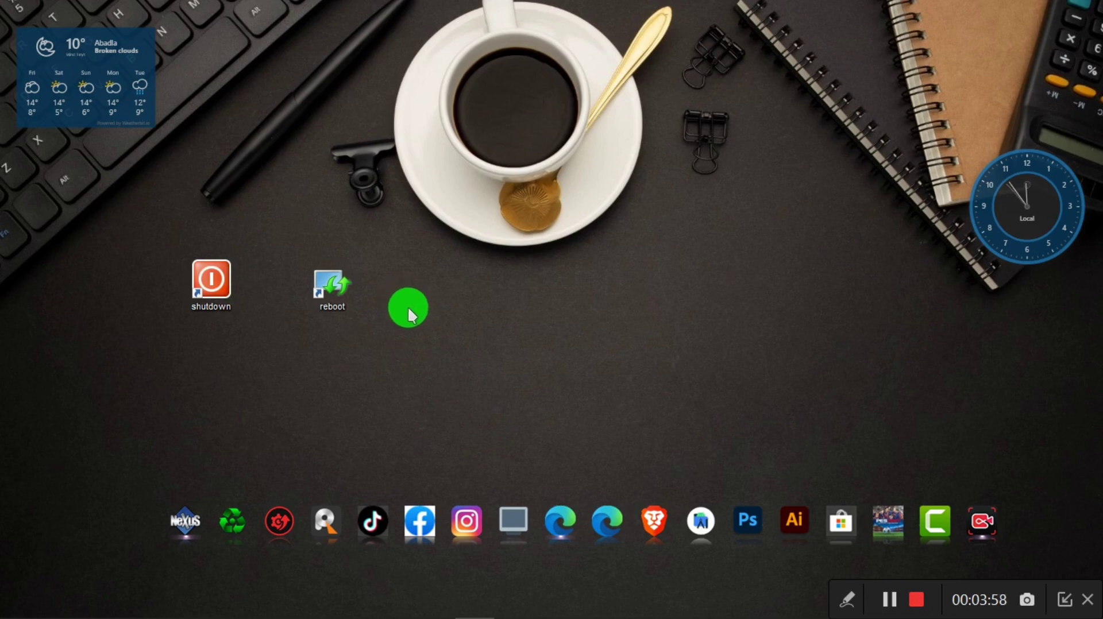
{"action": "left_click_drag", "start_coordinate": [350, 340], "coordinate": [655, 395]}
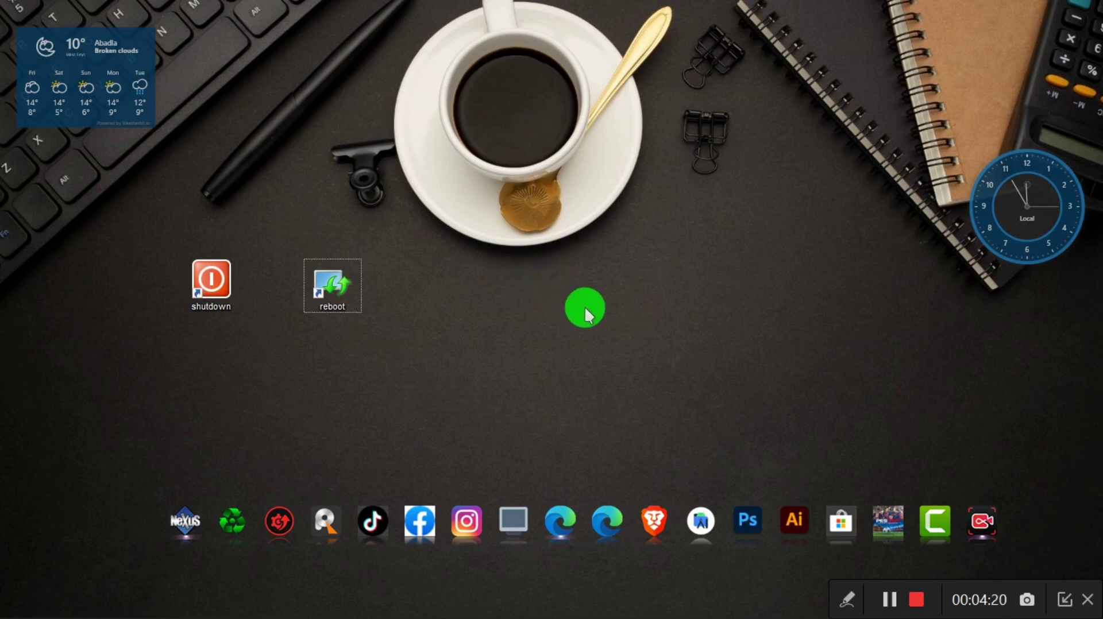
{"action": "left_click", "coordinate": [915, 599]}
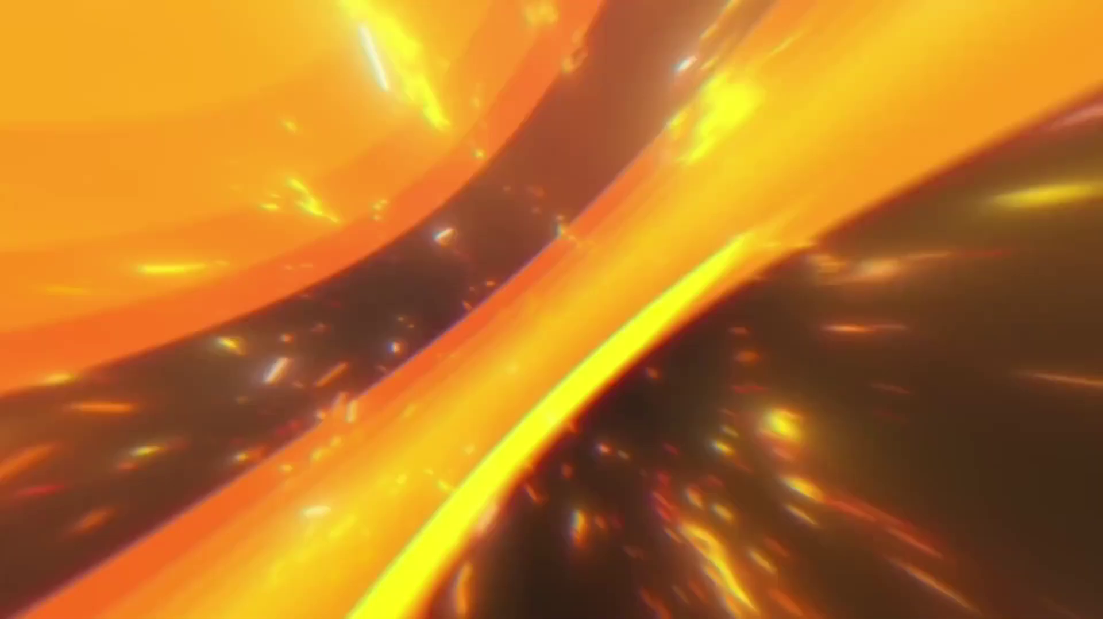